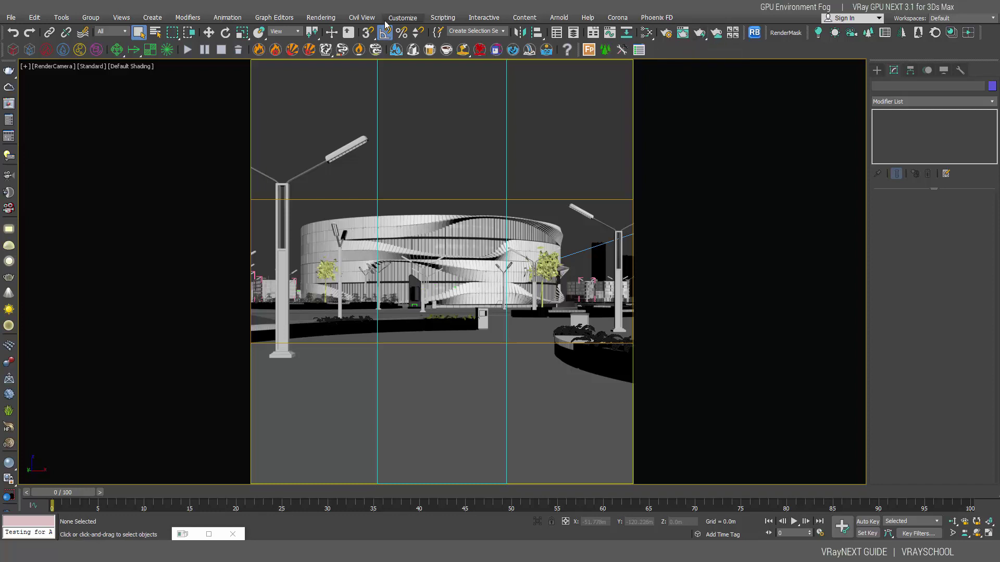
Render the RenderCamera view, stop the render and move the frame buffer window clear of the main toolbar.
{"action": "left_click", "coordinate": [700, 34]}
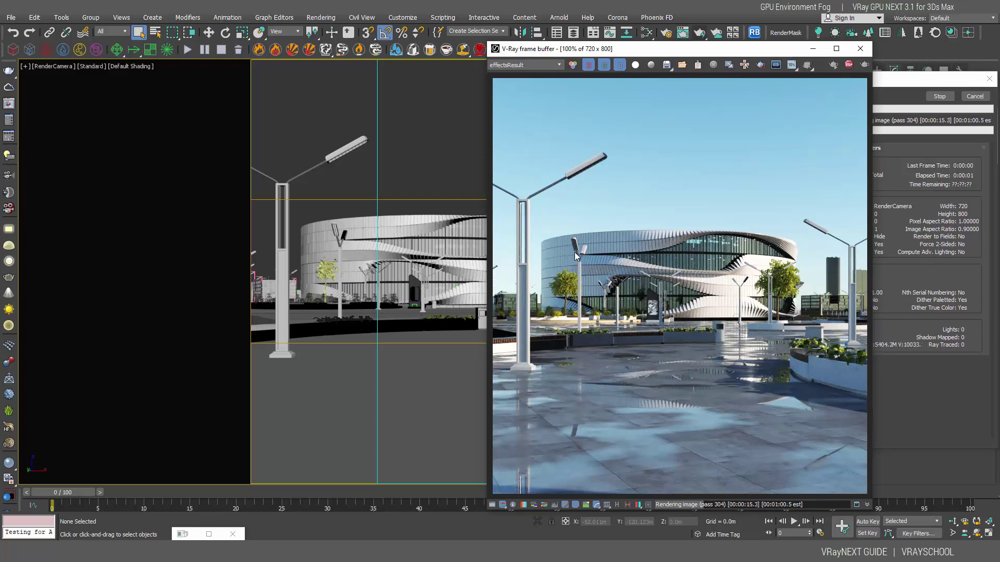
{"action": "left_click_drag", "start_coordinate": [622, 55], "coordinate": [511, 63]}
{"action": "left_click", "coordinate": [738, 72]}
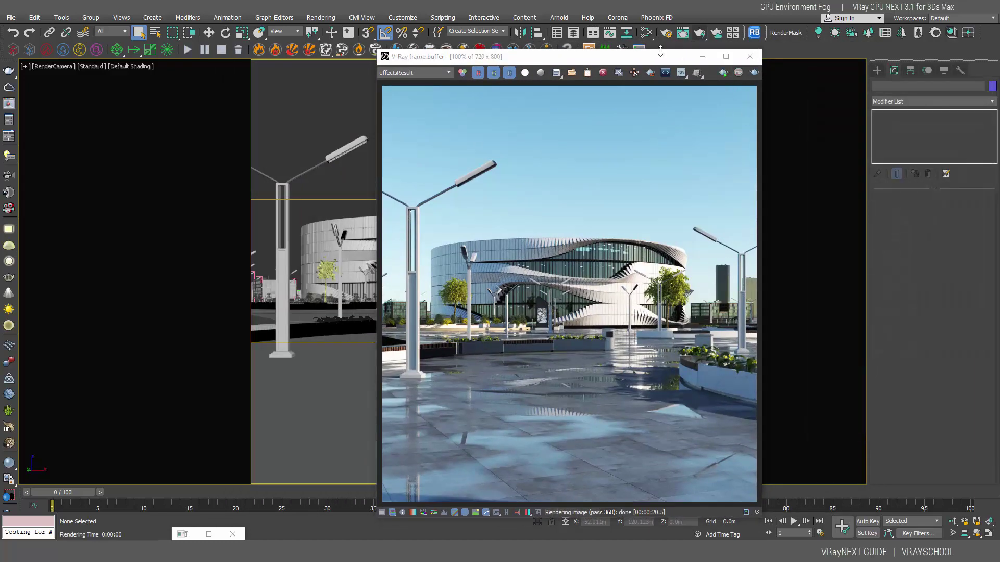
{"action": "left_click_drag", "start_coordinate": [660, 55], "coordinate": [701, 52]}
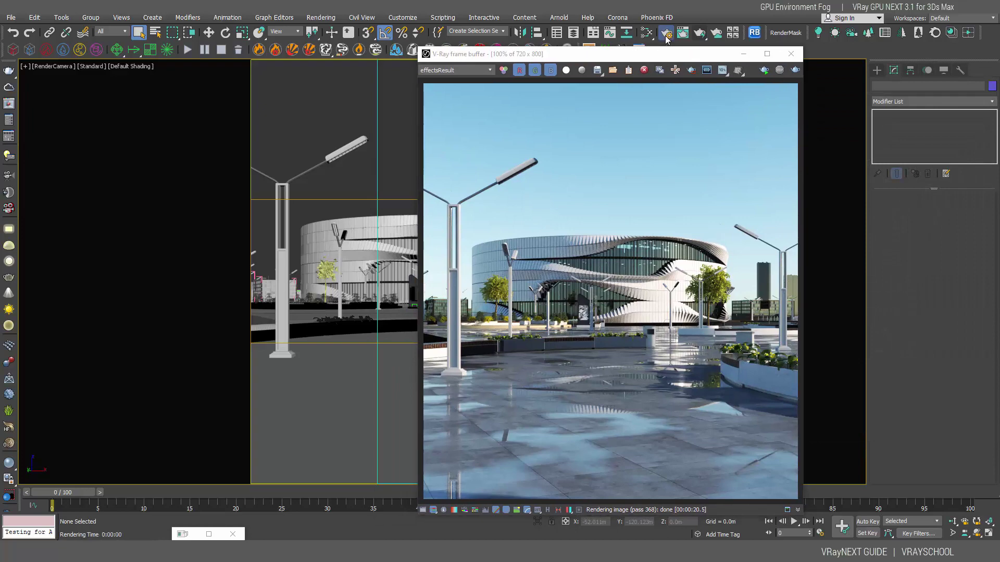
Check the VRayDenoiser render element's denoising engine in the render setup, keeping NVIDIA AI denoiser, and select the VRayAtmosphere element.
{"action": "left_click", "coordinate": [665, 33]}
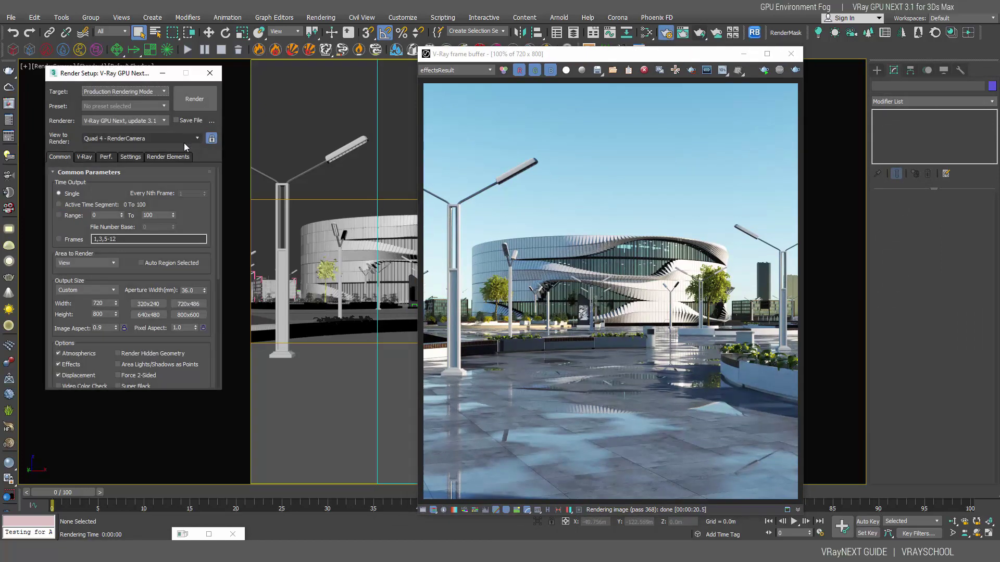
{"action": "left_click", "coordinate": [167, 156]}
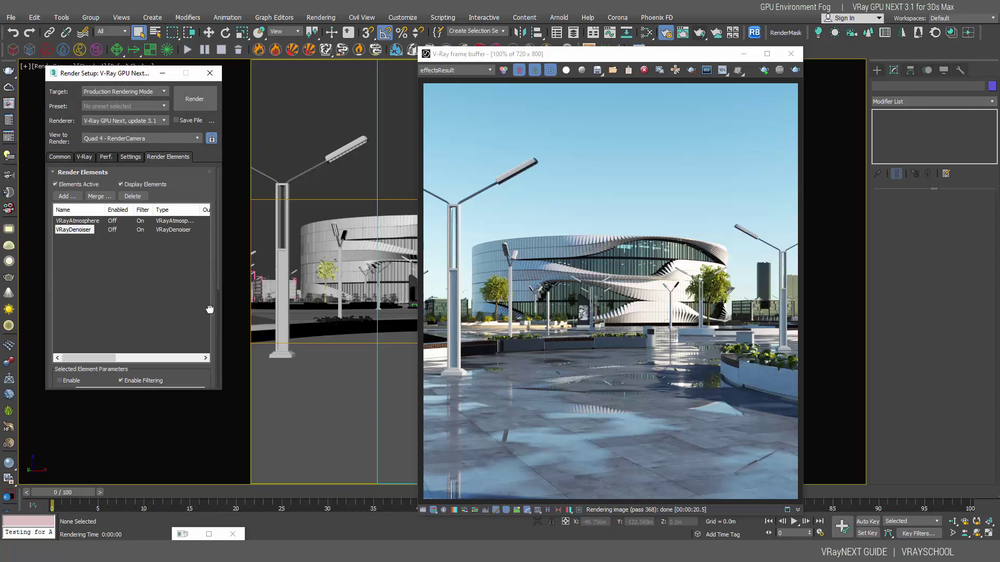
{"action": "scroll", "coordinate": [214, 313], "scroll_direction": "down", "scroll_amount": 5}
{"action": "left_click", "coordinate": [151, 378]}
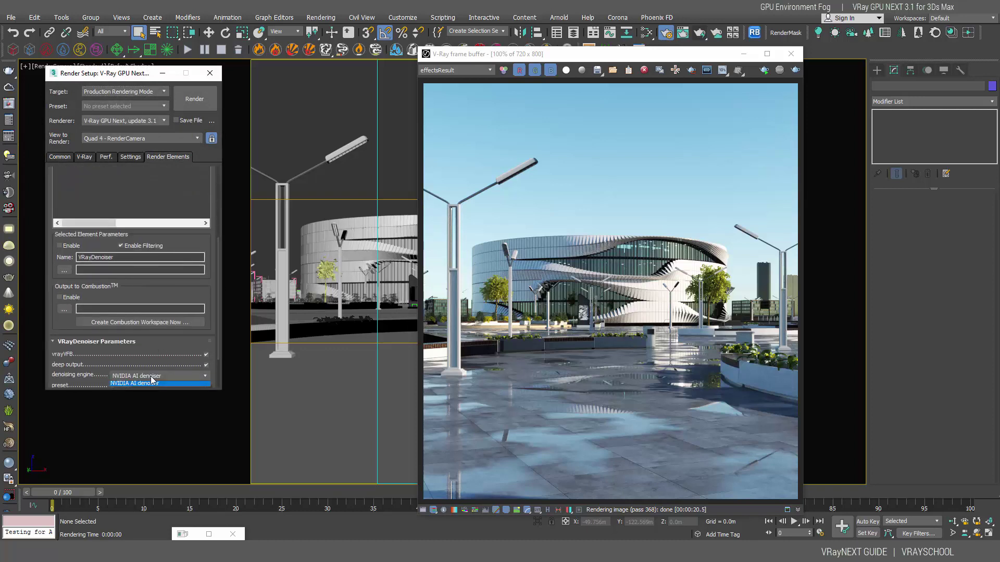
{"action": "left_click", "coordinate": [143, 380]}
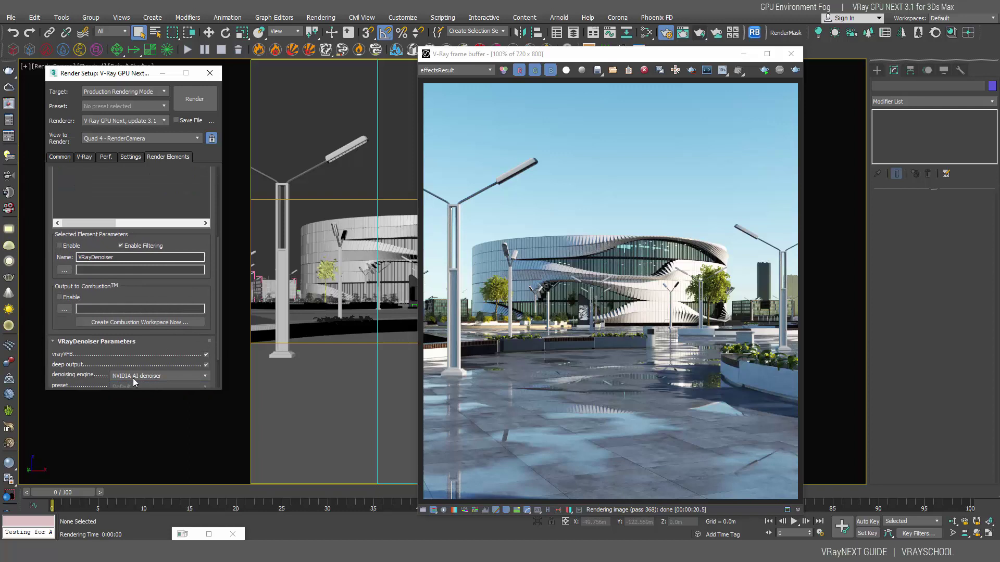
{"action": "mouse_move", "coordinate": [142, 382]}
{"action": "scroll", "coordinate": [122, 211], "scroll_direction": "up", "scroll_amount": 5}
{"action": "left_click", "coordinate": [88, 221]}
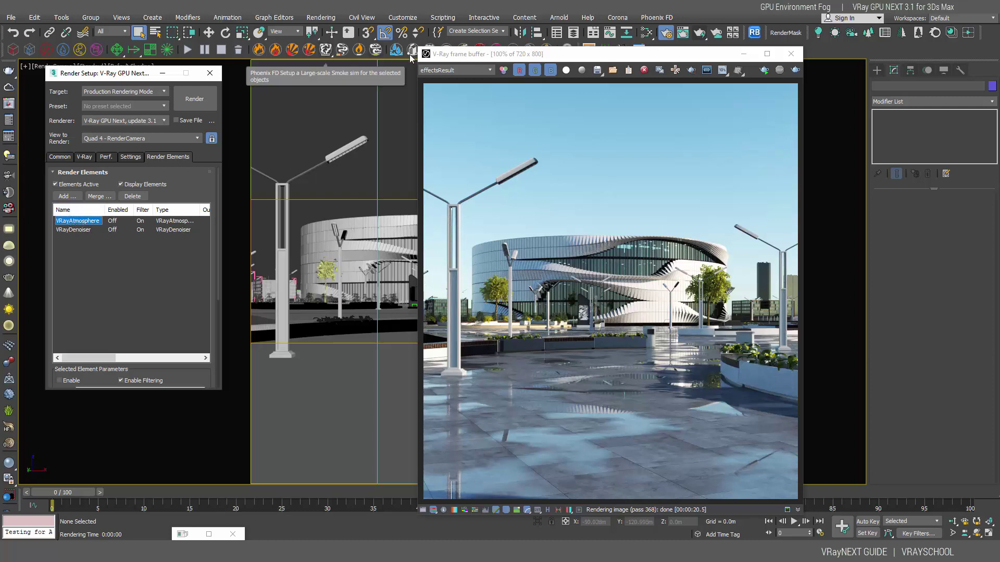
Start an interactive render and add a VRayEnvironmentFog atmosphere effect to the scene's environment.
{"action": "left_click", "coordinate": [763, 71]}
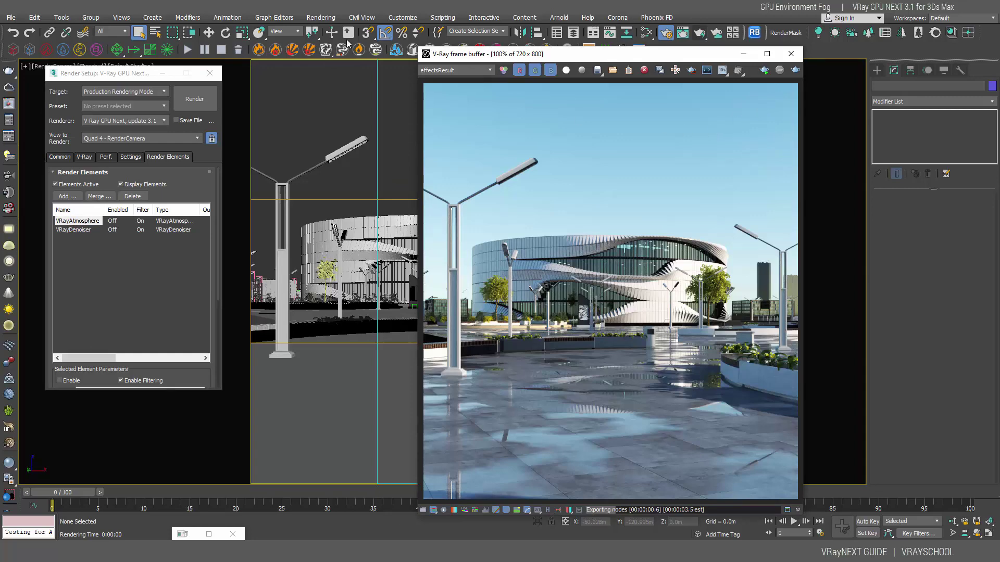
{"action": "left_click", "coordinate": [320, 18]}
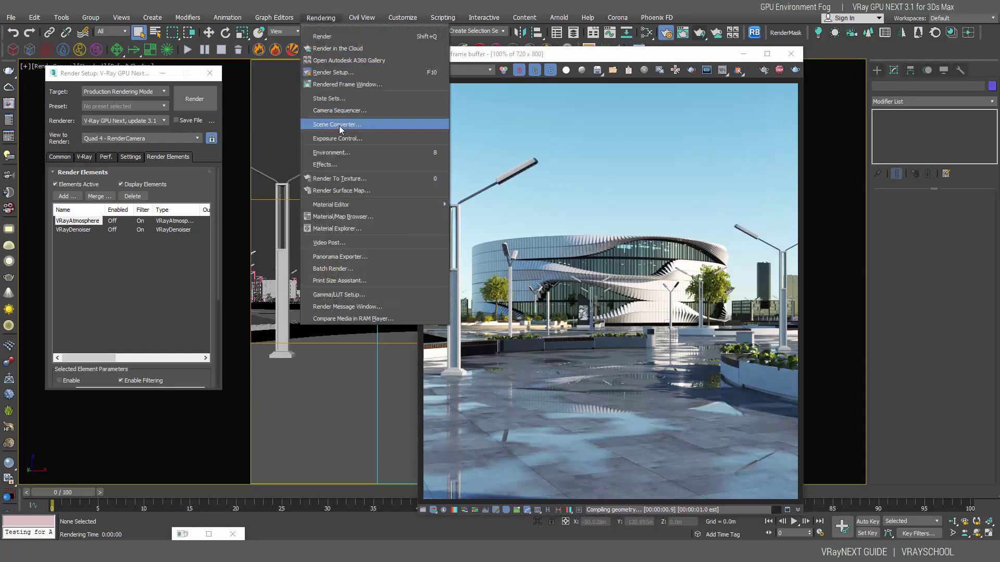
{"action": "left_click", "coordinate": [342, 154]}
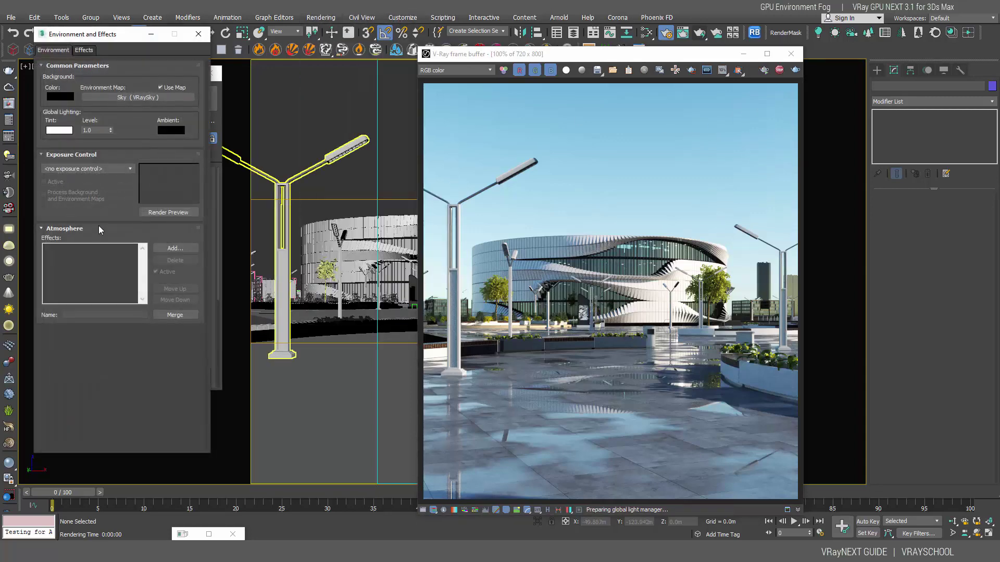
{"action": "left_click", "coordinate": [175, 249]}
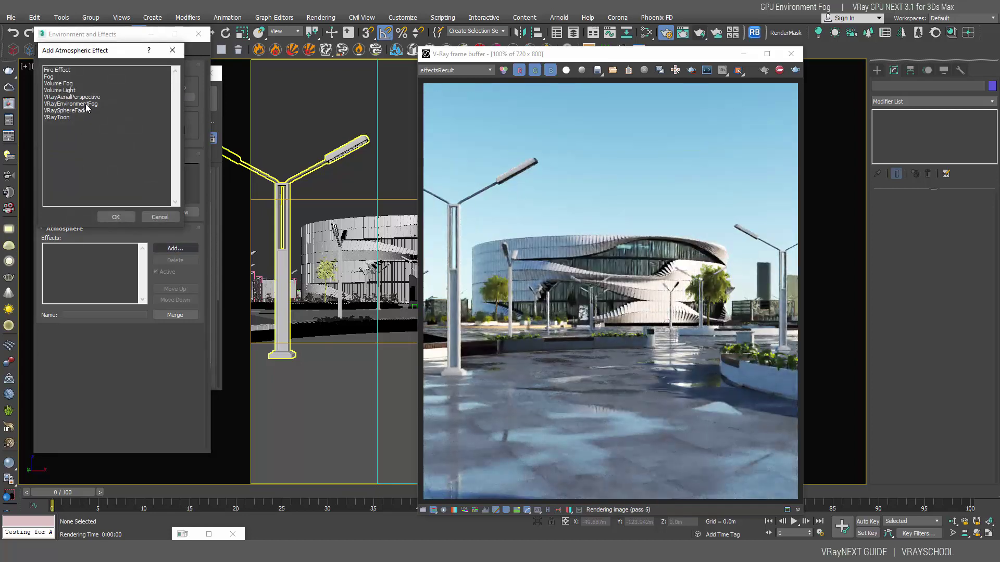
{"action": "double_click", "coordinate": [86, 104]}
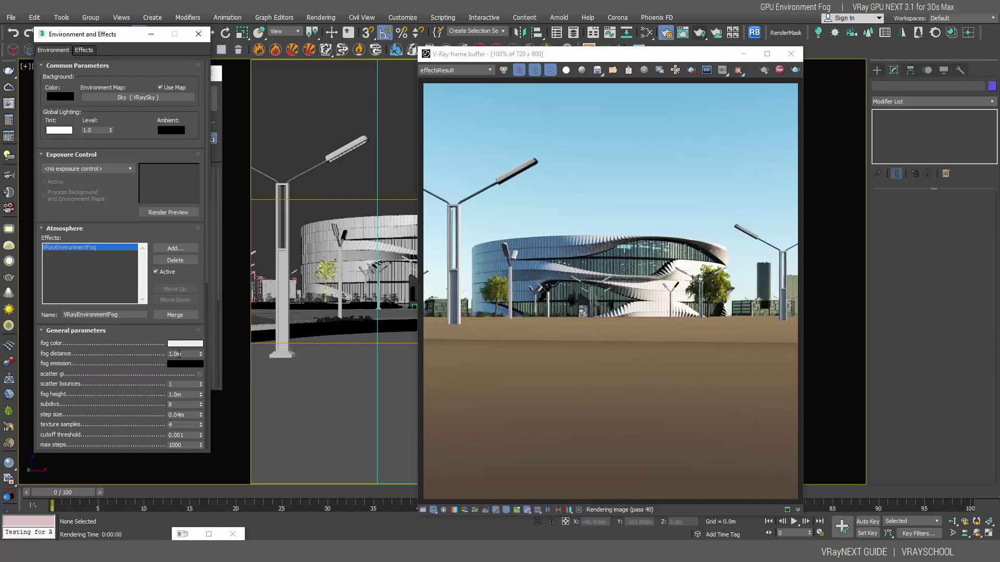
Set the environment fog's distance to 100 m and height to 25 m, and enable GI scattering.
{"action": "double_click", "coordinate": [180, 355]}
{"action": "key", "text": "Return"}
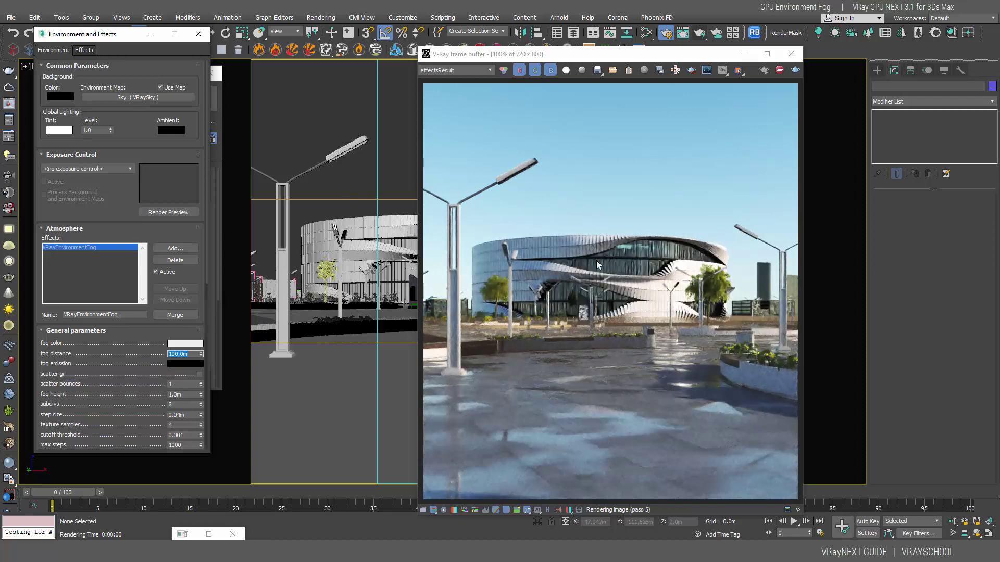
{"action": "left_click", "coordinate": [186, 396]}
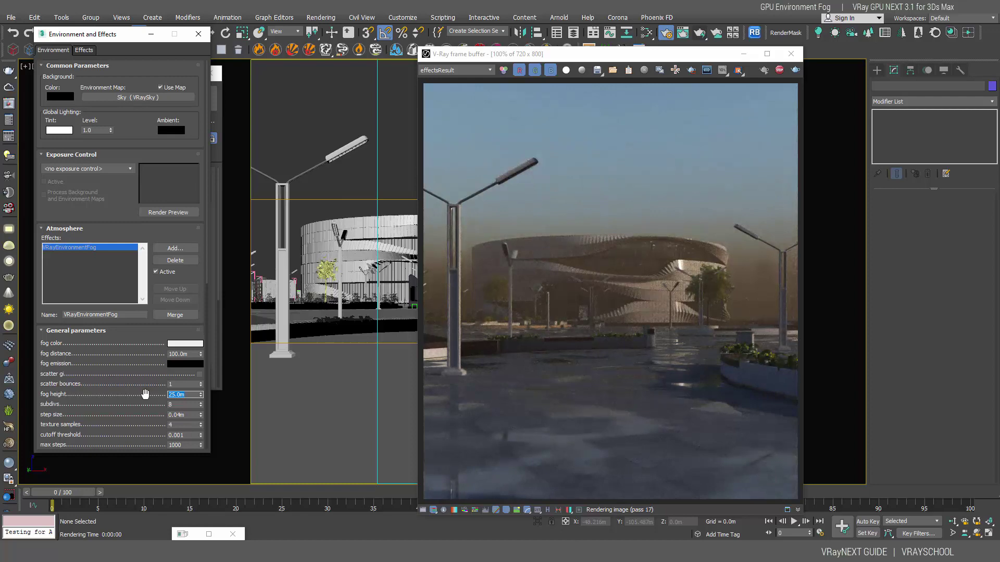
{"action": "left_click", "coordinate": [199, 374]}
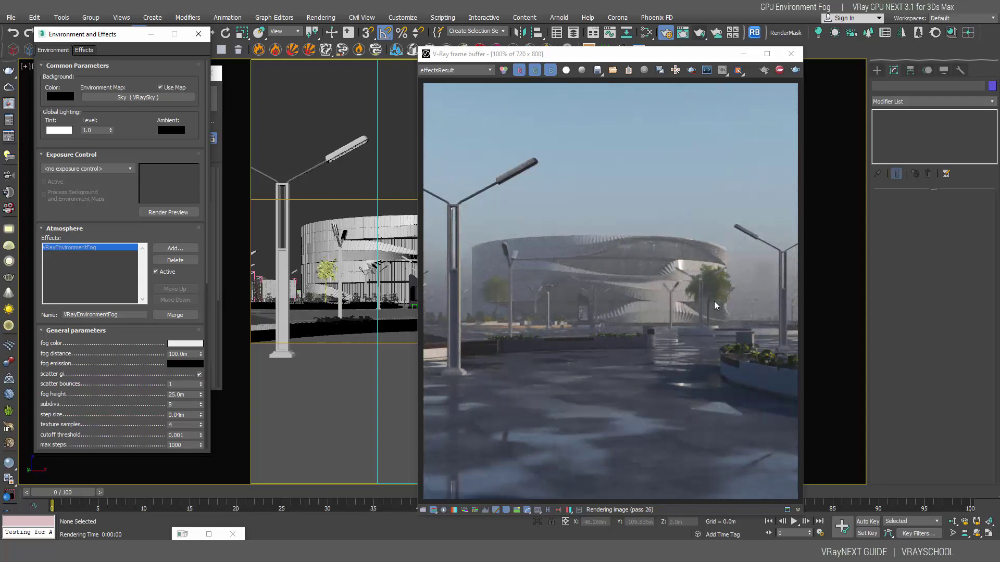
Minimize the Environment and Effects window, keep the frame buffer beside the viewports and switch to the four-viewport layout.
{"action": "left_click_drag", "start_coordinate": [641, 57], "coordinate": [875, 46]}
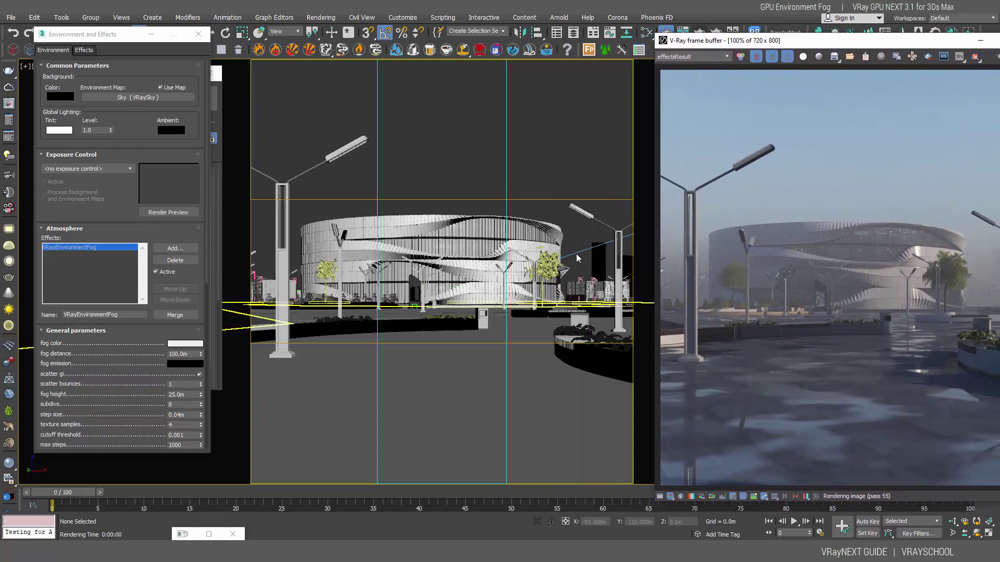
{"action": "left_click_drag", "start_coordinate": [772, 43], "coordinate": [526, 34]}
{"action": "left_click", "coordinate": [151, 34]}
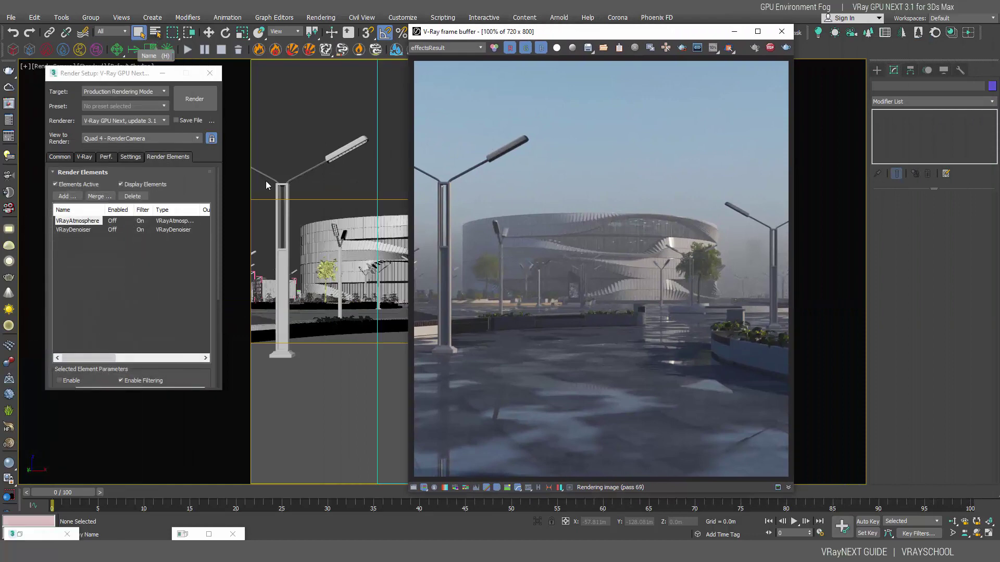
{"action": "left_click", "coordinate": [989, 533]}
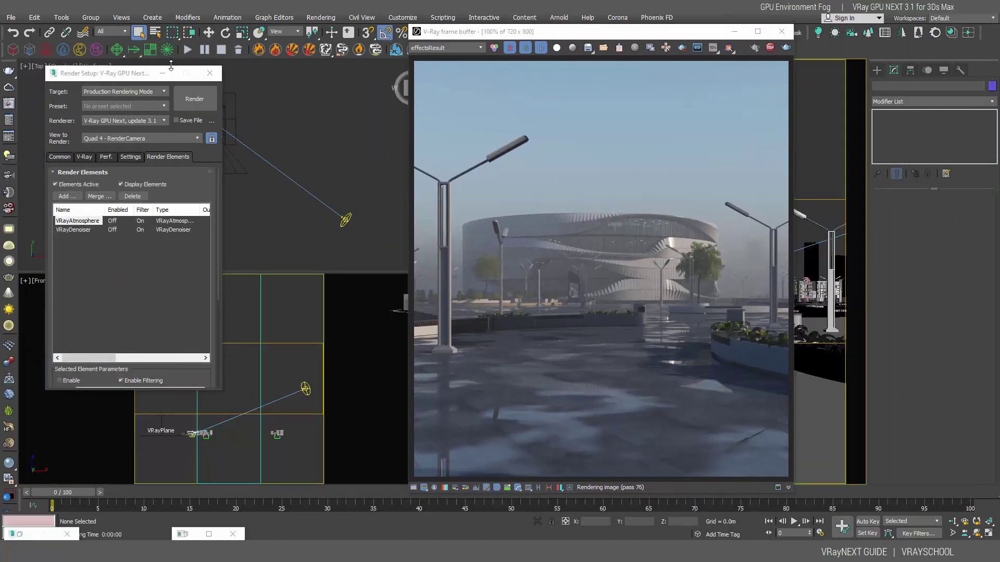
Move the VRaySun behind the building and lower it to about X 230 m, Y 148 m, Z 77 m.
{"action": "left_click", "coordinate": [345, 220]}
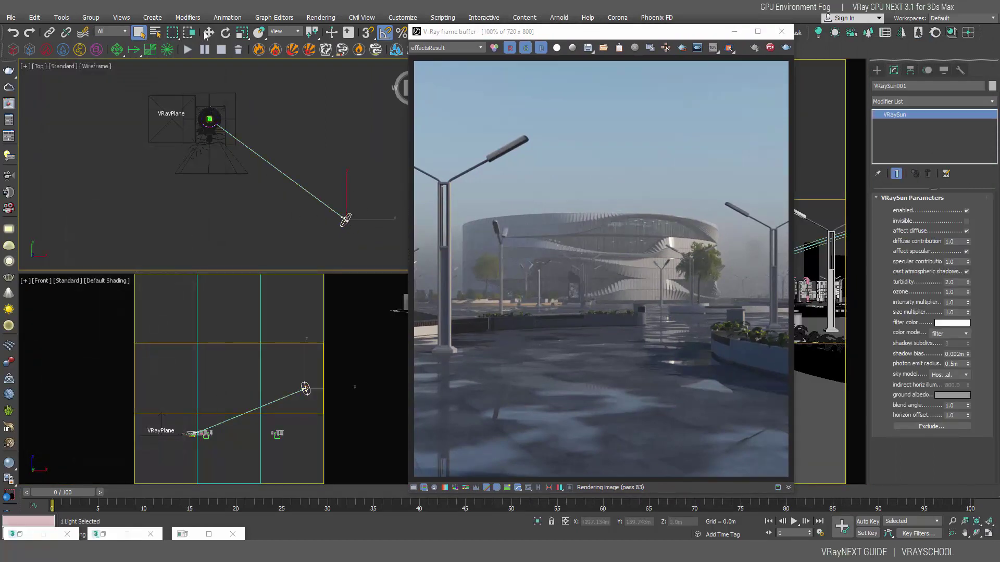
{"action": "left_click", "coordinate": [208, 32]}
{"action": "left_click_drag", "start_coordinate": [348, 217], "coordinate": [161, 57]}
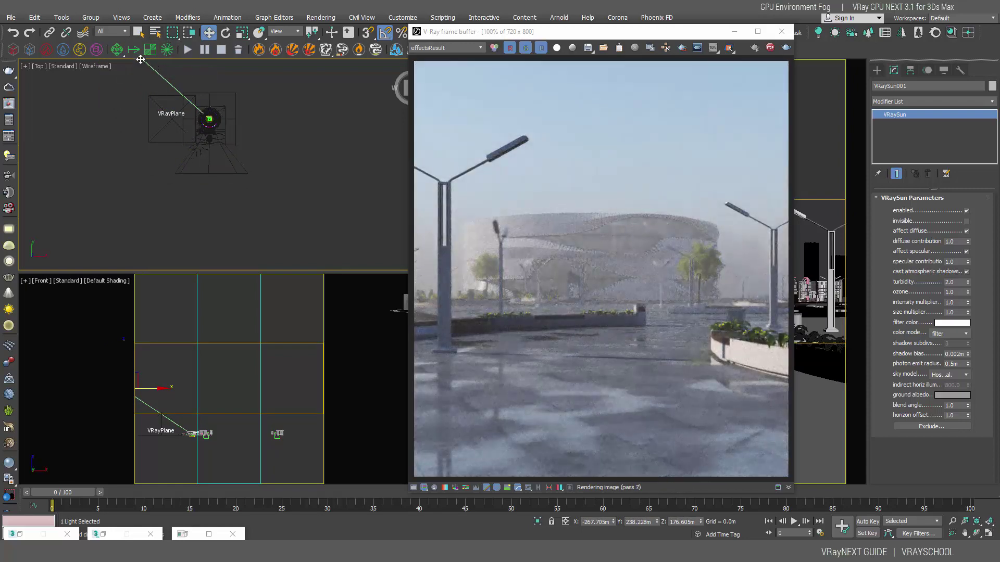
{"action": "left_click_drag", "start_coordinate": [141, 60], "coordinate": [279, 88]}
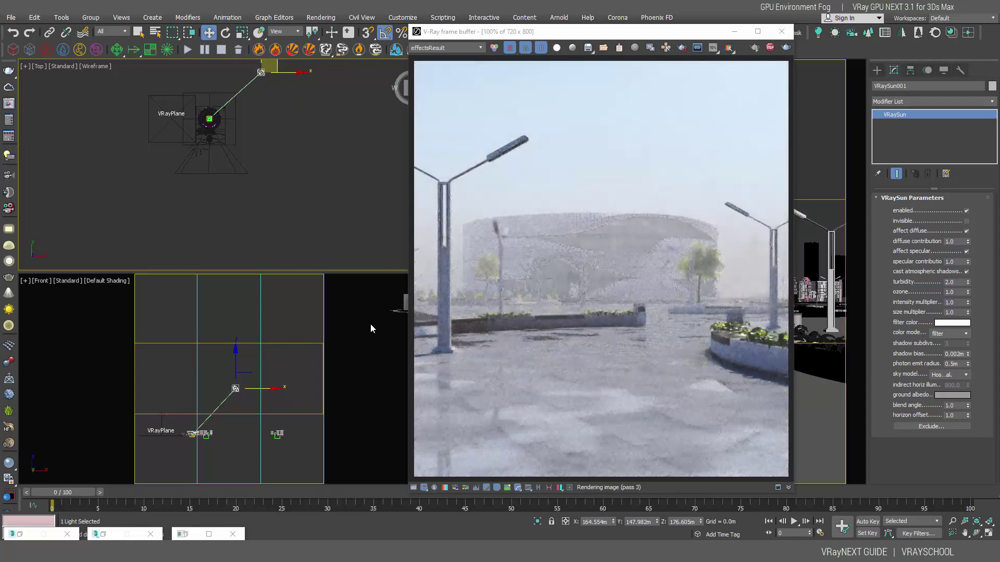
{"action": "left_click_drag", "start_coordinate": [254, 373], "coordinate": [270, 400]}
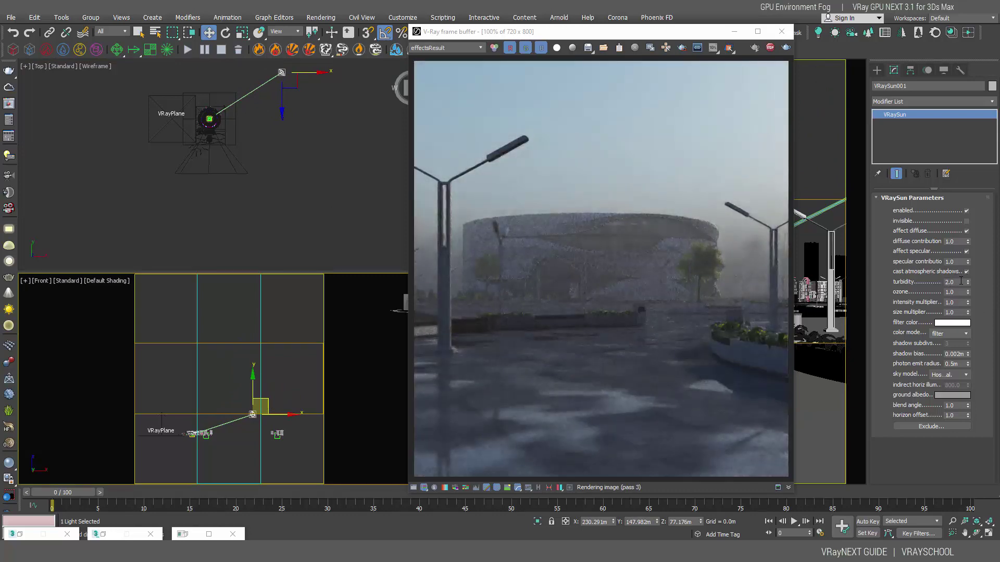
Set the VRaySun's turbidity to 5.
{"action": "left_click_drag", "start_coordinate": [960, 282], "coordinate": [917, 285]}
{"action": "type", "text": "5"}
{"action": "key", "text": "Return"}
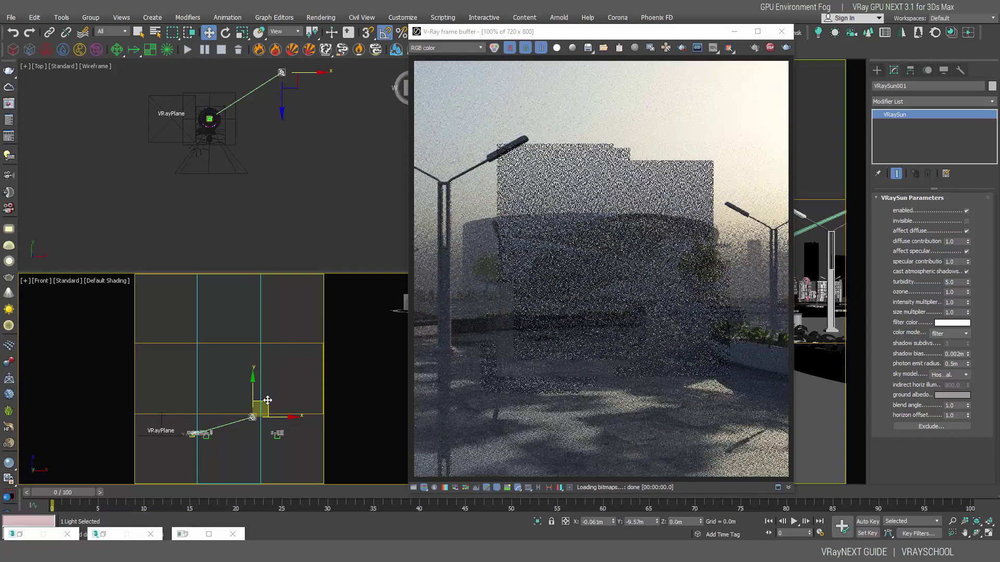
Reposition the VRaySun low behind the building at about X 91 m, Y 125 m, Z 36 m.
{"action": "right_click", "coordinate": [289, 82]}
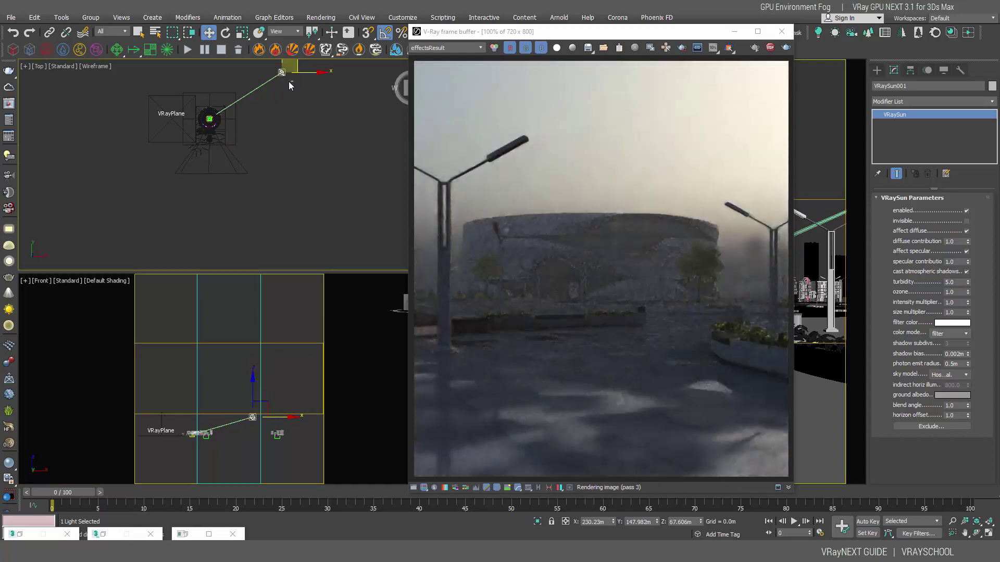
{"action": "left_click_drag", "start_coordinate": [281, 73], "coordinate": [238, 83]}
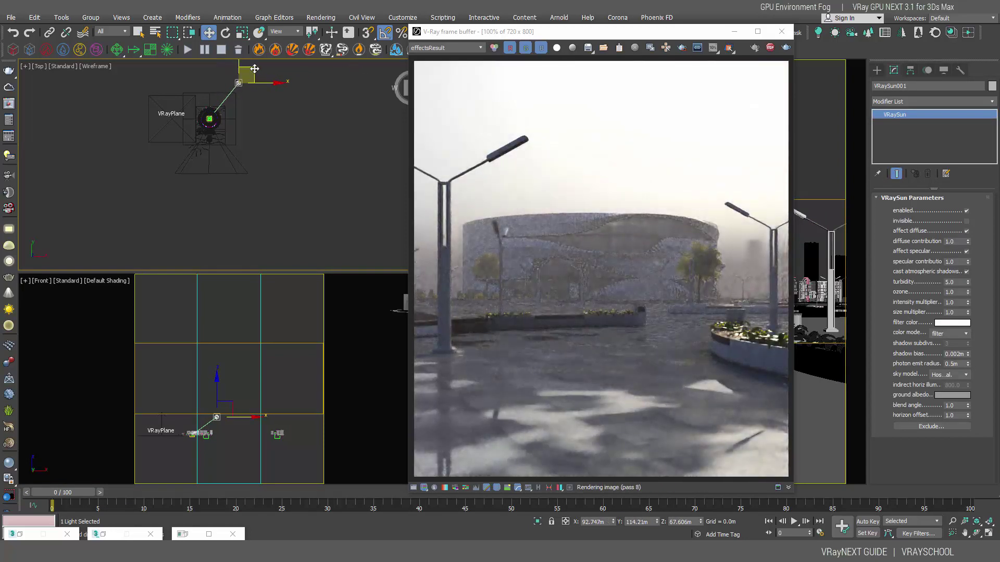
{"action": "left_click_drag", "start_coordinate": [255, 69], "coordinate": [259, 77]}
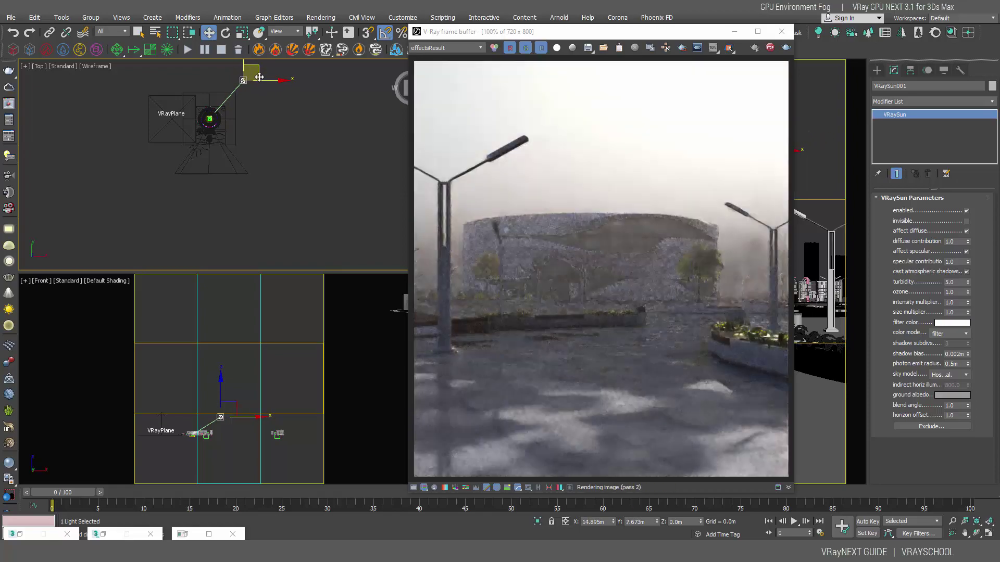
{"action": "left_click_drag", "start_coordinate": [222, 395], "coordinate": [222, 403]}
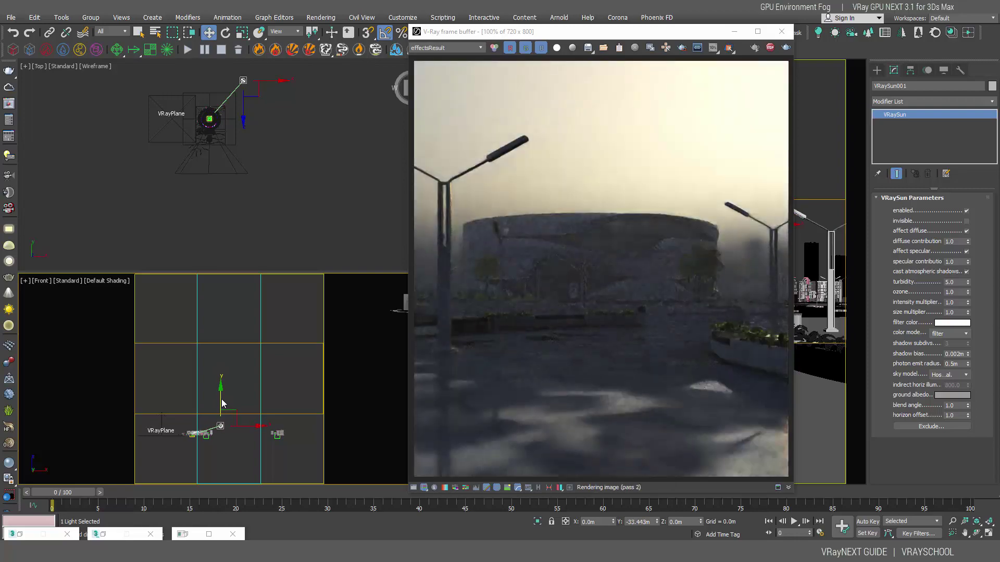
{"action": "left_click", "coordinate": [241, 79]}
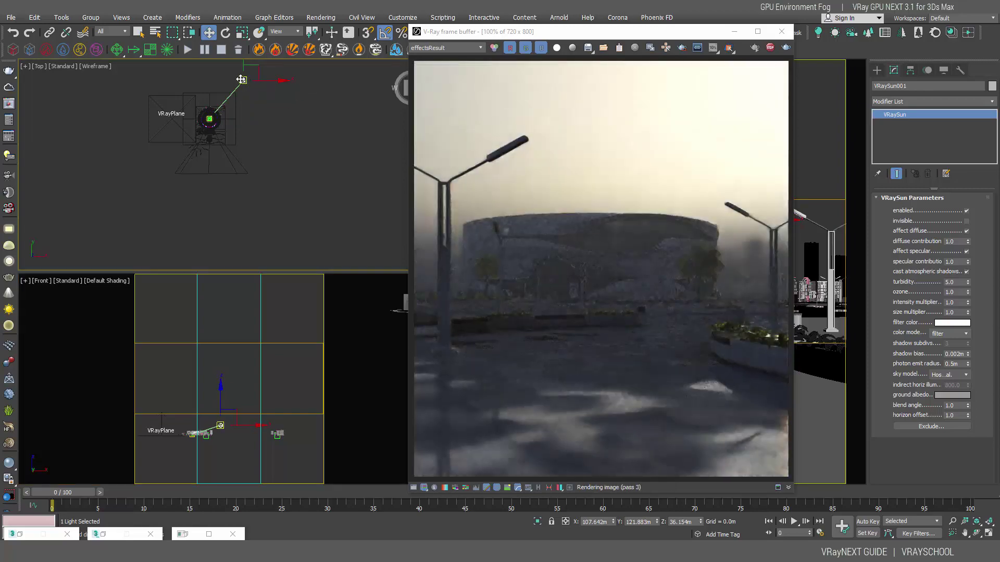
{"action": "left_click_drag", "start_coordinate": [241, 79], "coordinate": [235, 78]}
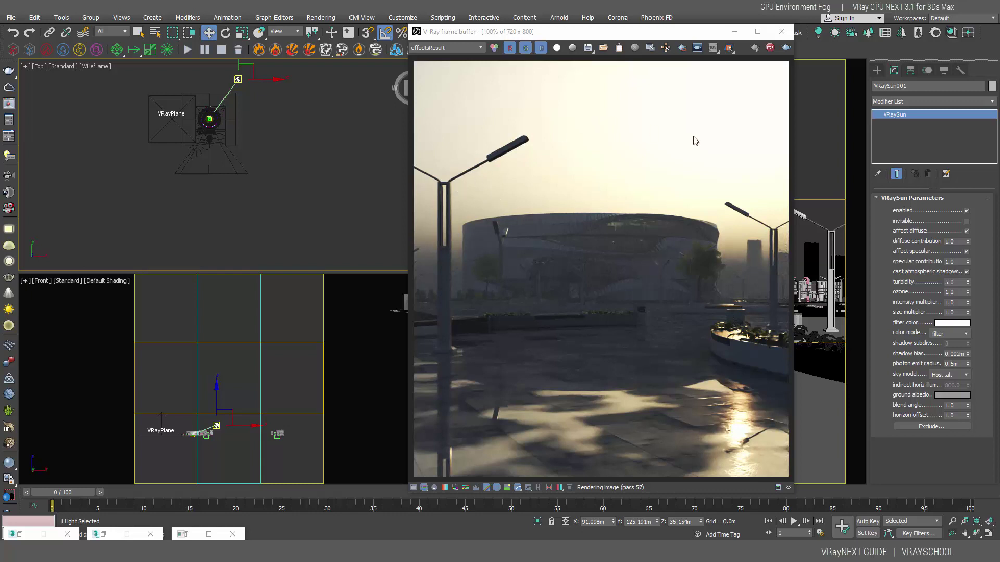
Disable the VRaySun and make the Night_Lights layer visible.
{"action": "left_click", "coordinate": [966, 211]}
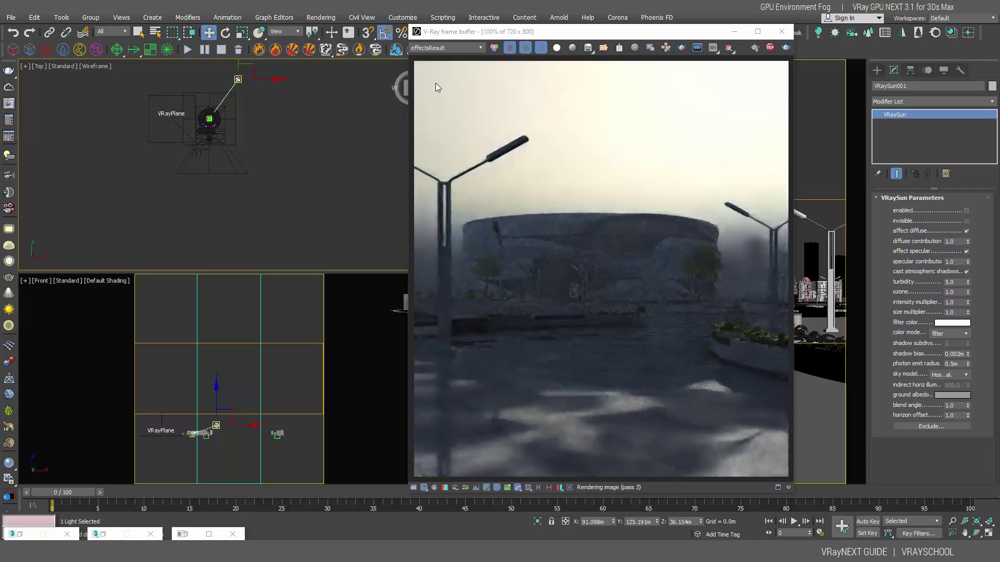
{"action": "left_click_drag", "start_coordinate": [539, 32], "coordinate": [562, 62]}
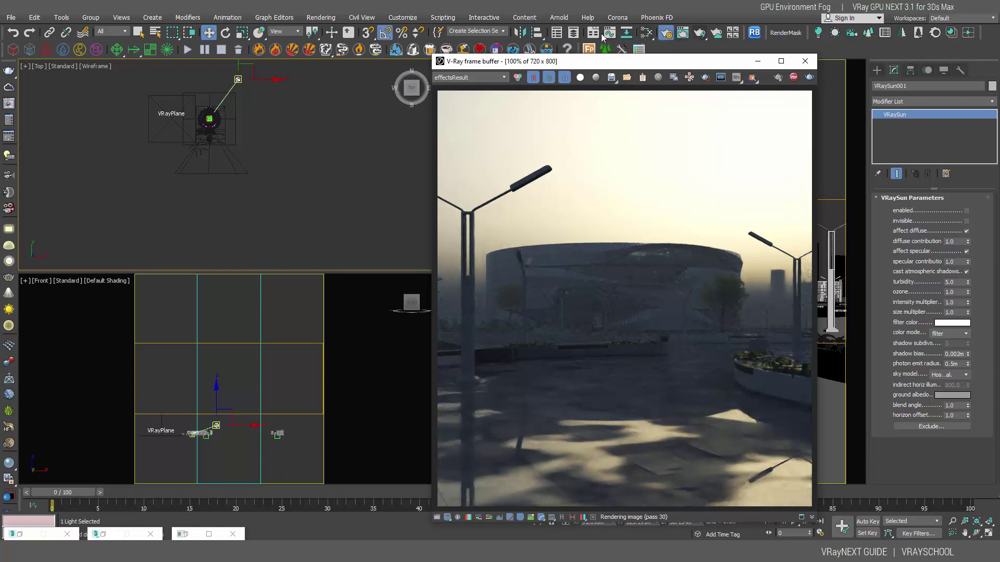
{"action": "left_click", "coordinate": [574, 33]}
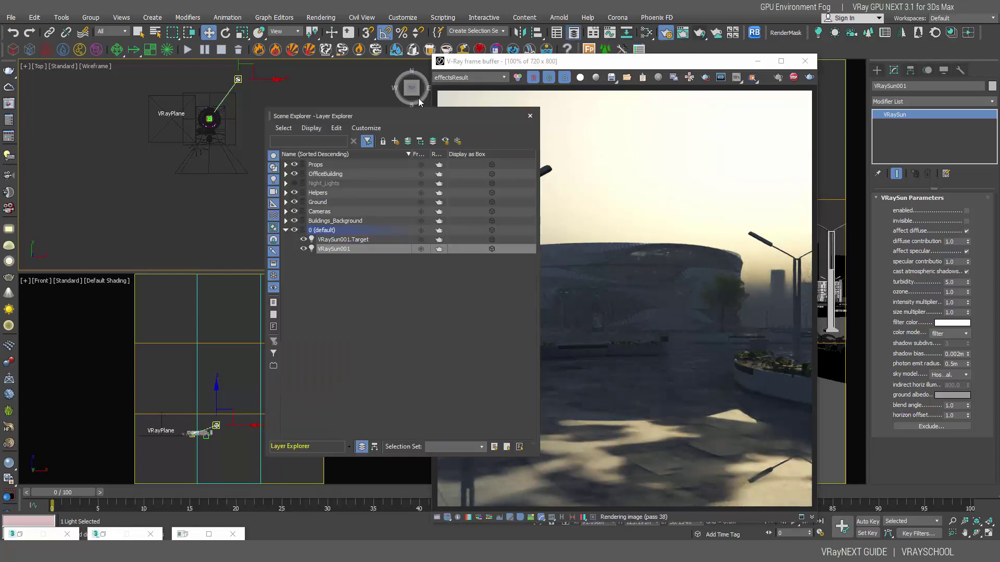
{"action": "left_click", "coordinate": [295, 183]}
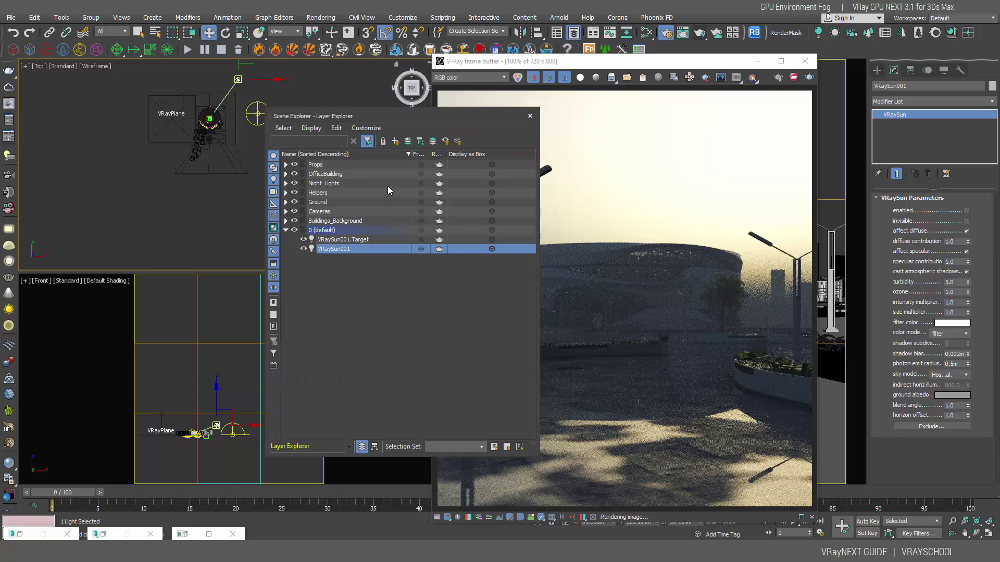
{"action": "left_click_drag", "start_coordinate": [366, 115], "coordinate": [342, 135]}
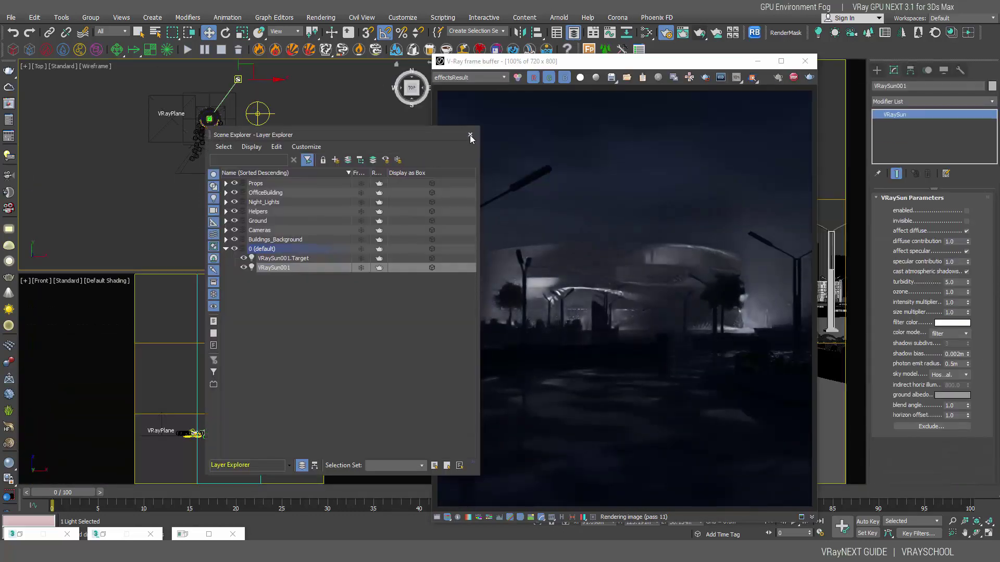
Close the Layer Explorer and examine the fog in the VRayAtmosphere render element before returning the frame buffer to effectsResult.
{"action": "left_click", "coordinate": [470, 135]}
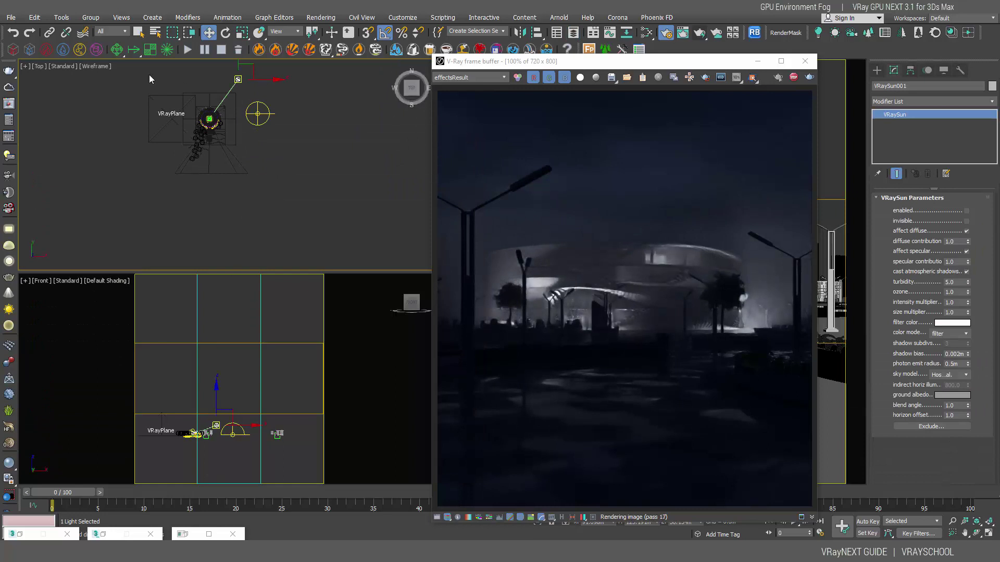
{"action": "left_click", "coordinate": [466, 78]}
{"action": "left_click", "coordinate": [468, 108]}
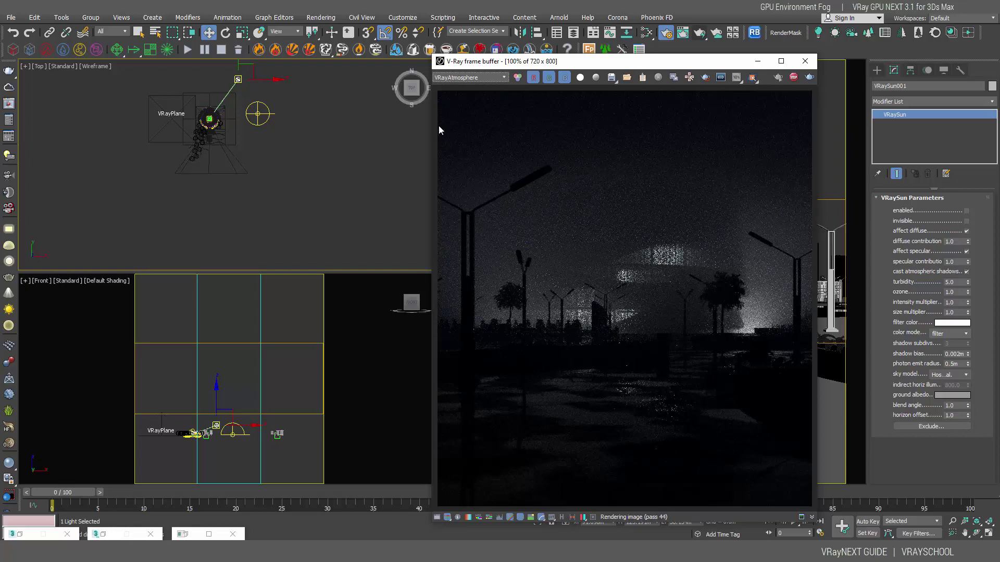
{"action": "left_click", "coordinate": [468, 78]}
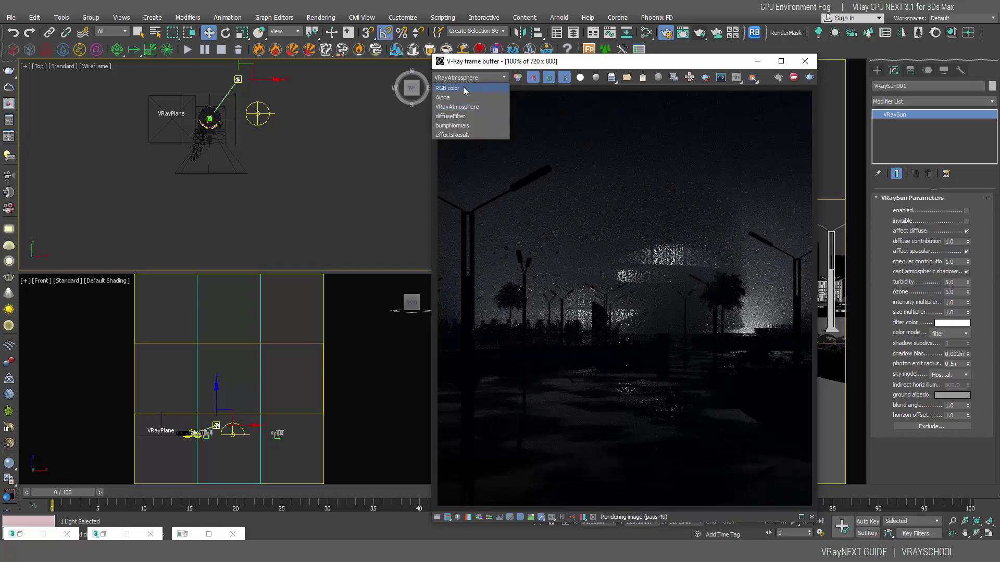
{"action": "left_click", "coordinate": [464, 87]}
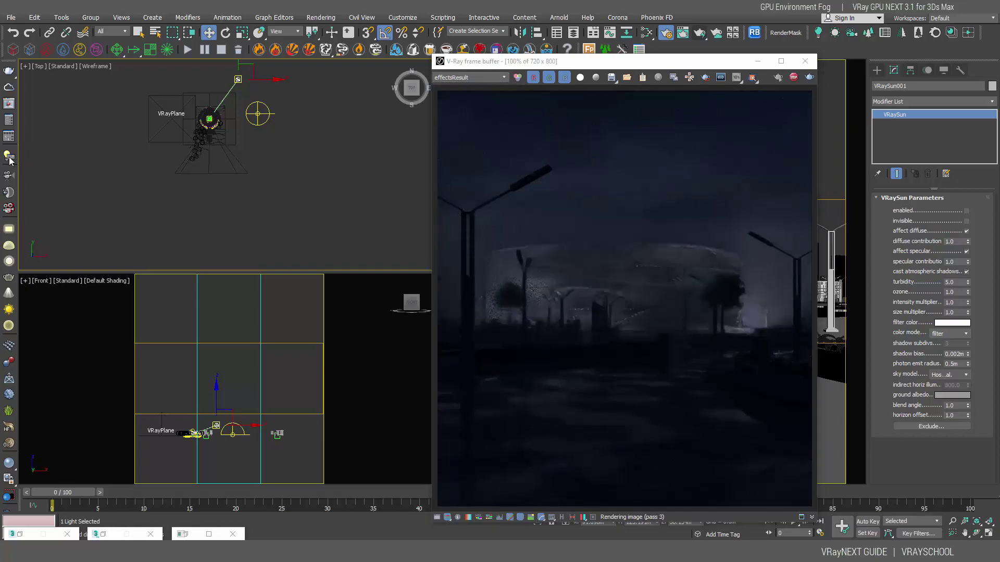
Enable the Y_Lamp lights in the V-Ray Light Lister and try a temperature of 3000 before settling on 4500.
{"action": "left_click", "coordinate": [9, 159]}
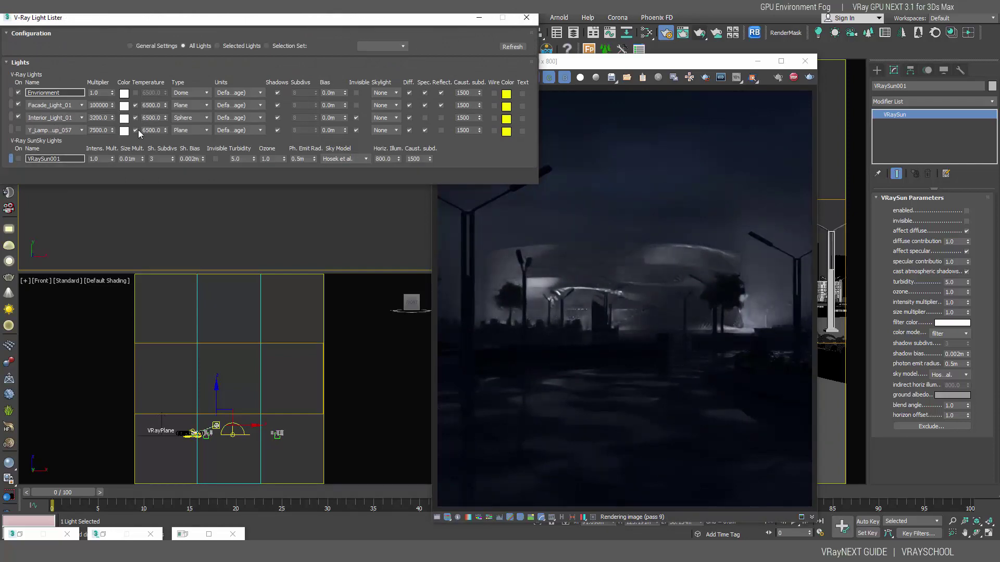
{"action": "left_click", "coordinate": [18, 130]}
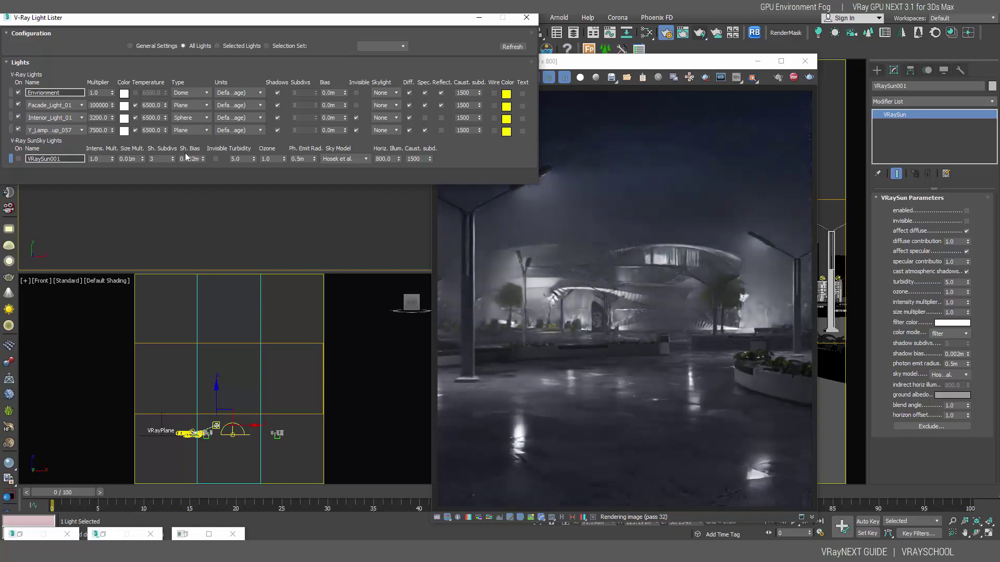
{"action": "double_click", "coordinate": [148, 130]}
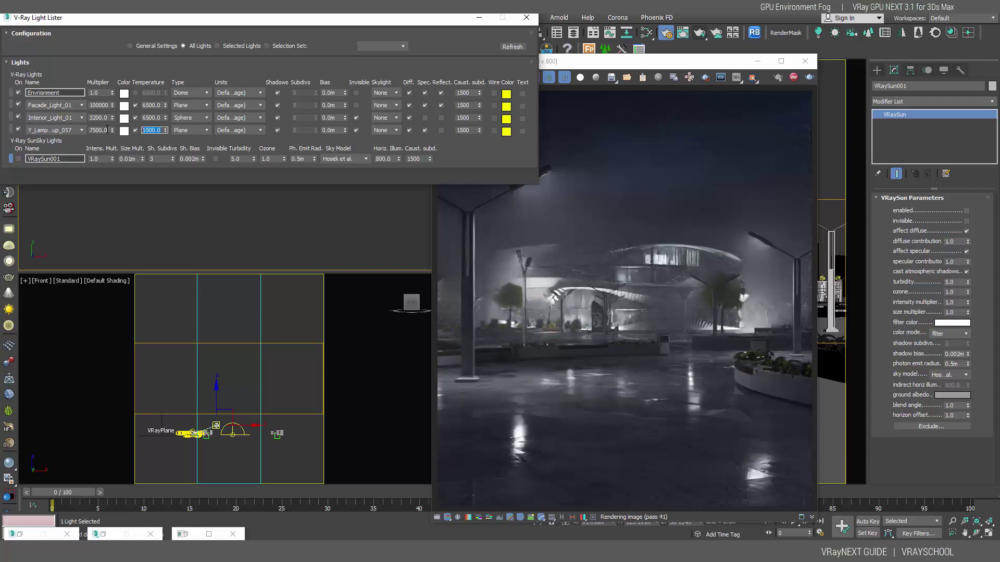
{"action": "type", "text": "3000"}
{"action": "key", "text": "Return"}
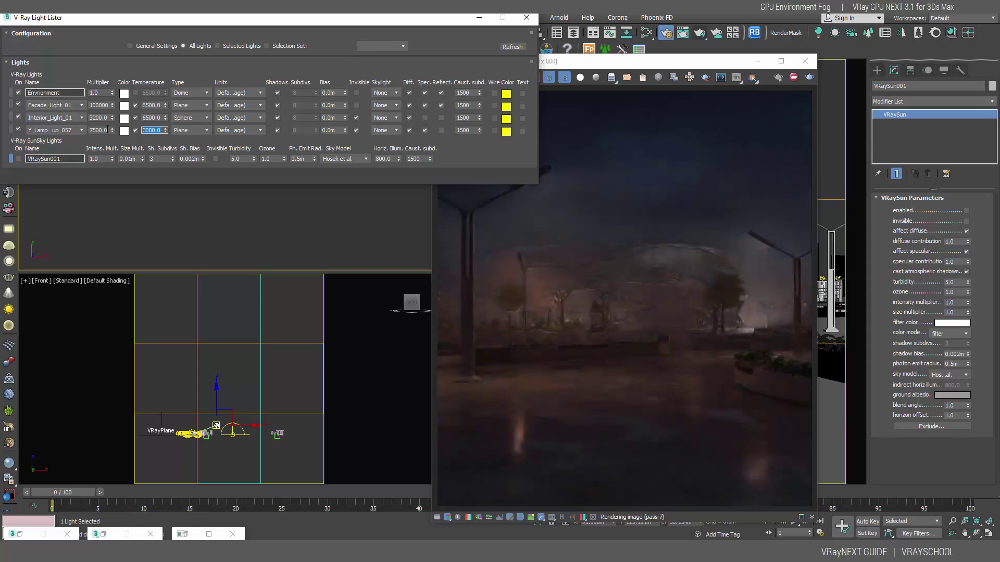
{"action": "type", "text": "4500"}
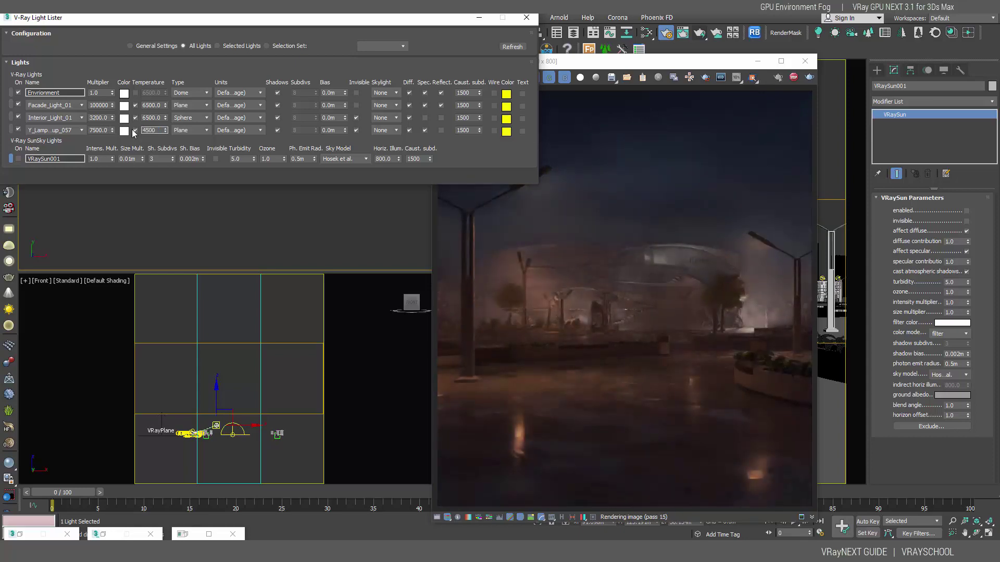
{"action": "key", "text": "Return"}
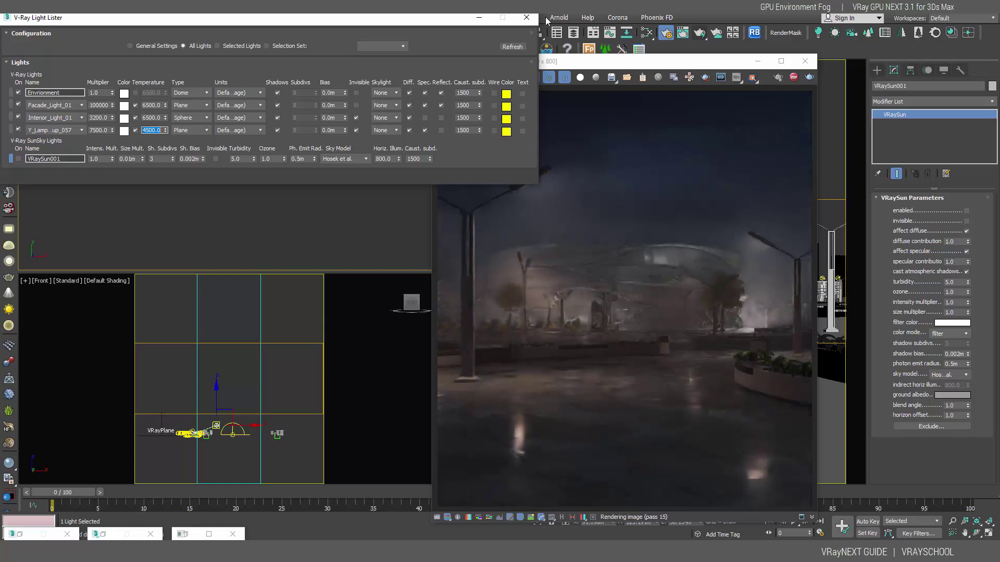
Display the VRayAtmosphere element in the frame buffer to examine the fog around the street lamps.
{"action": "left_click", "coordinate": [541, 66]}
{"action": "left_click", "coordinate": [488, 77]}
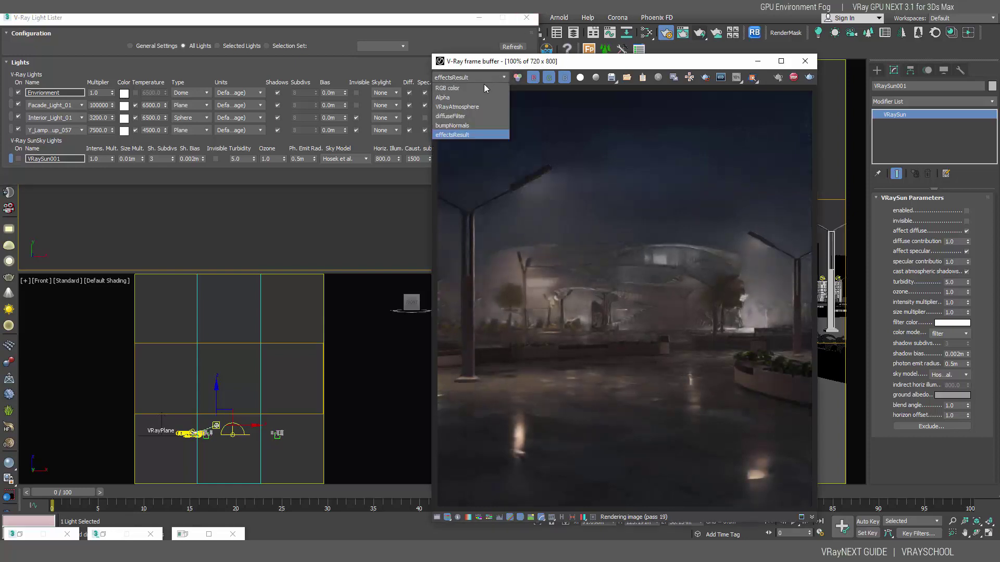
{"action": "left_click", "coordinate": [478, 106]}
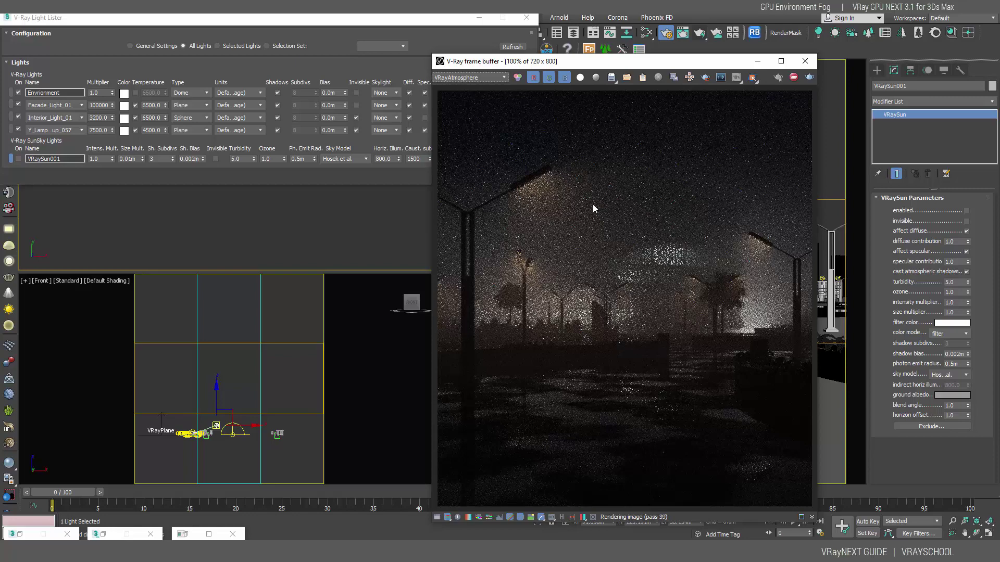
Return the frame buffer to effectsResult and set the Y_Lamp lights' multiplier to 5000, keeping the render clear of the Light Lister.
{"action": "left_click", "coordinate": [483, 77]}
{"action": "left_click", "coordinate": [464, 87]}
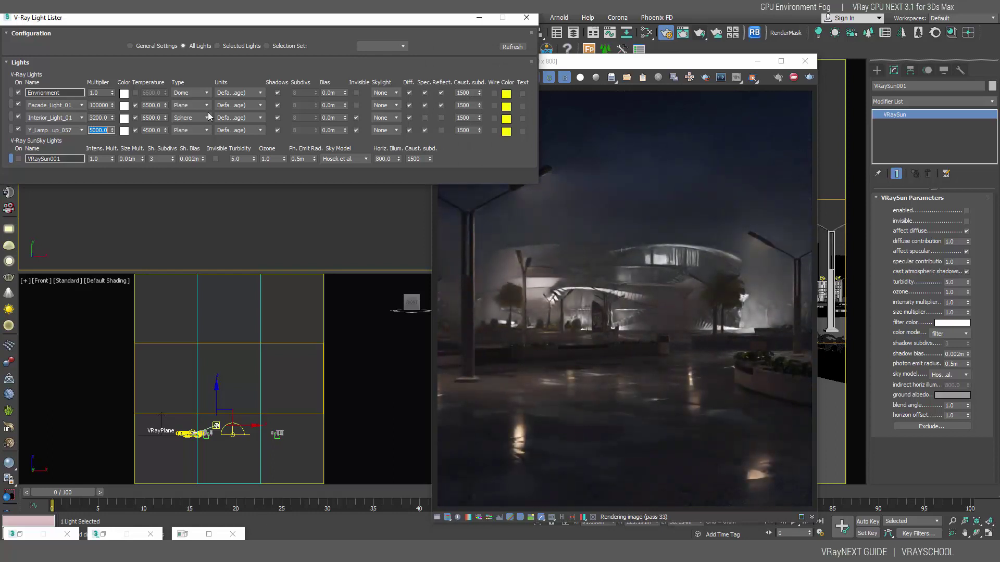
{"action": "left_click_drag", "start_coordinate": [593, 61], "coordinate": [632, 27]}
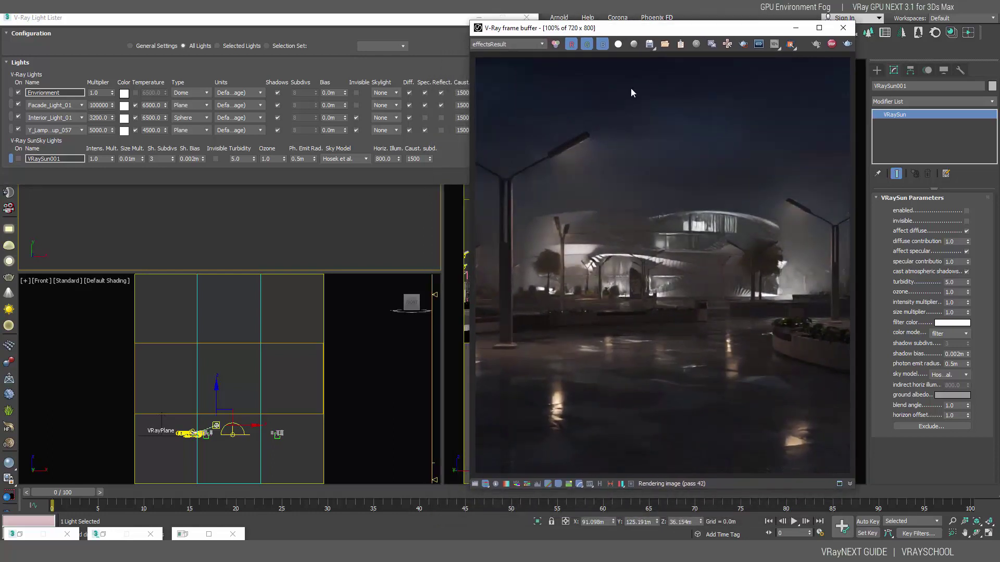